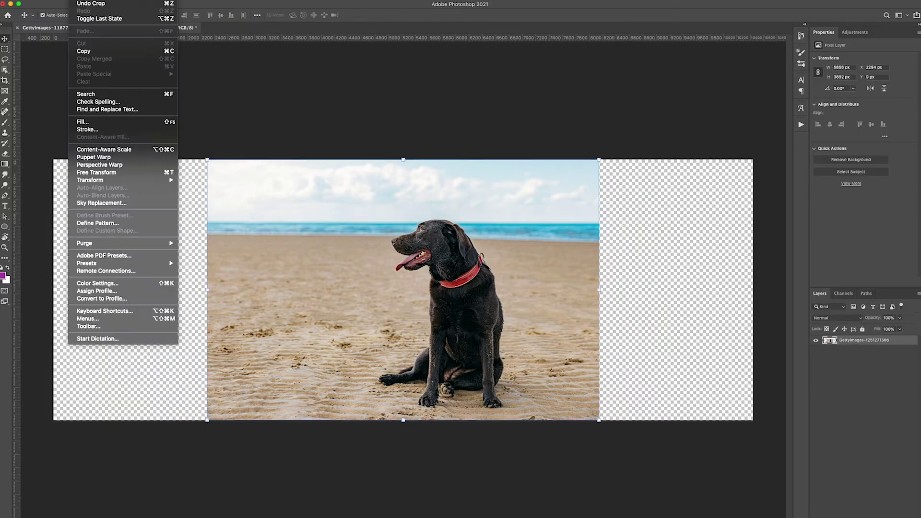
- Content-Aware Scale the beach dog photo across the canvas, then Auto-correct the puppy photo in Camera Raw
left_click(104, 149)
left_click_drag(207, 289, 55, 288)
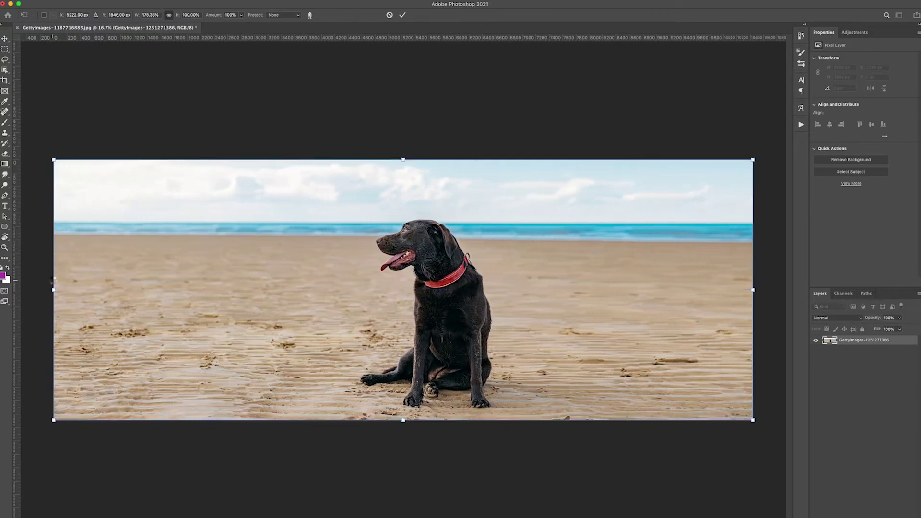
key("Return")
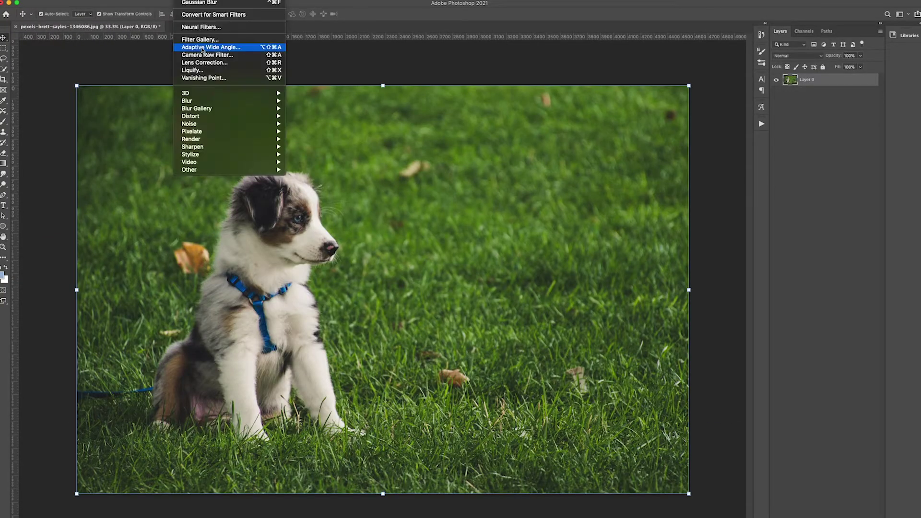
left_click(262, 57)
left_click(721, 160)
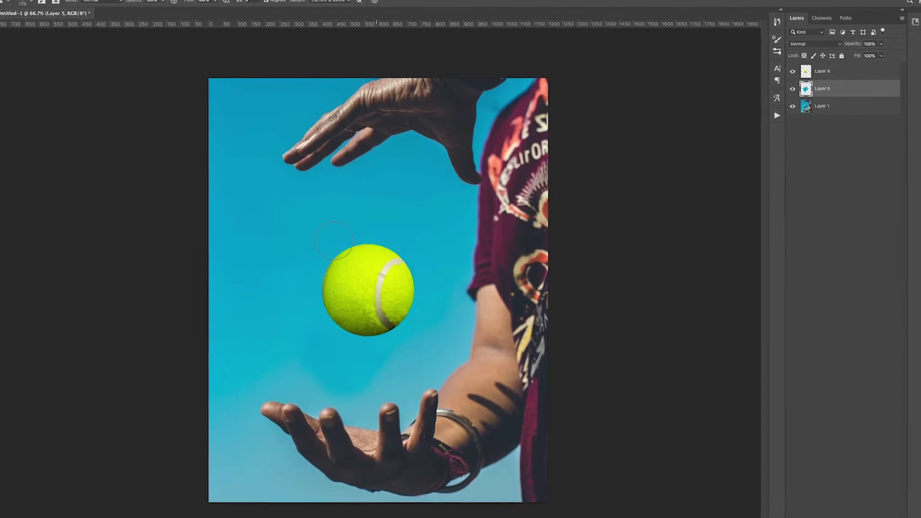
- Add a Hue/Saturation adjustment layer and shift its hue to recolour the tennis ball
left_click(874, 510)
left_click(883, 461)
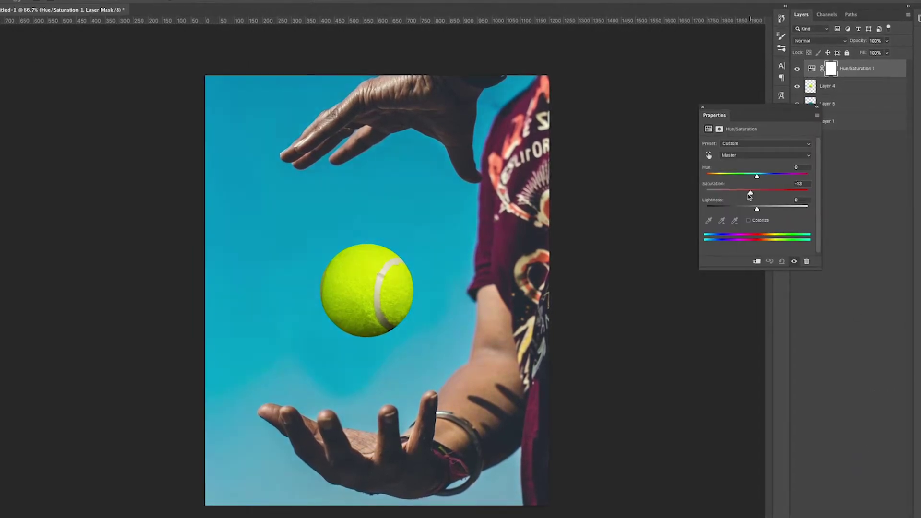
left_click_drag(757, 175, 741, 176)
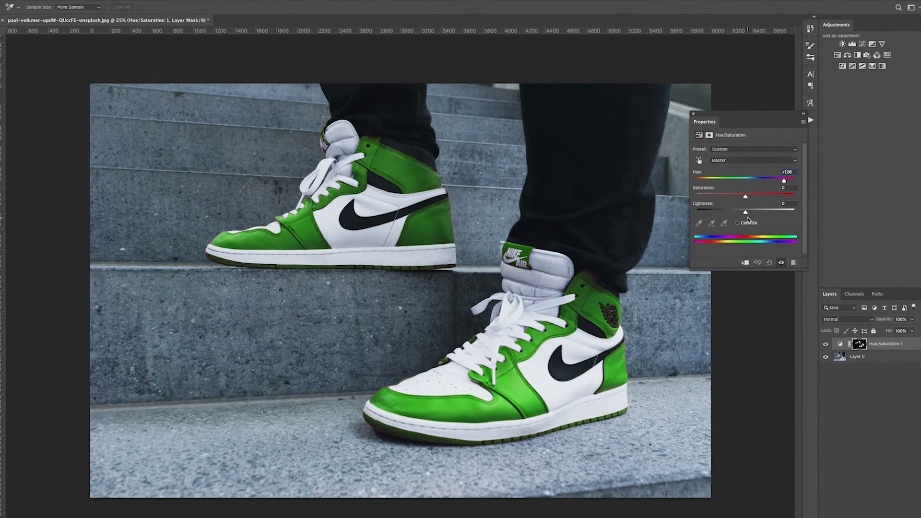
- Set the sneakers' Hue to -180 and Saturation to -17, transform the poster, and show the ampersand layer
mouse_move(770, 180)
left_mouse_down()
mouse_move(704, 182)
mouse_move(733, 197)
left_mouse_up()
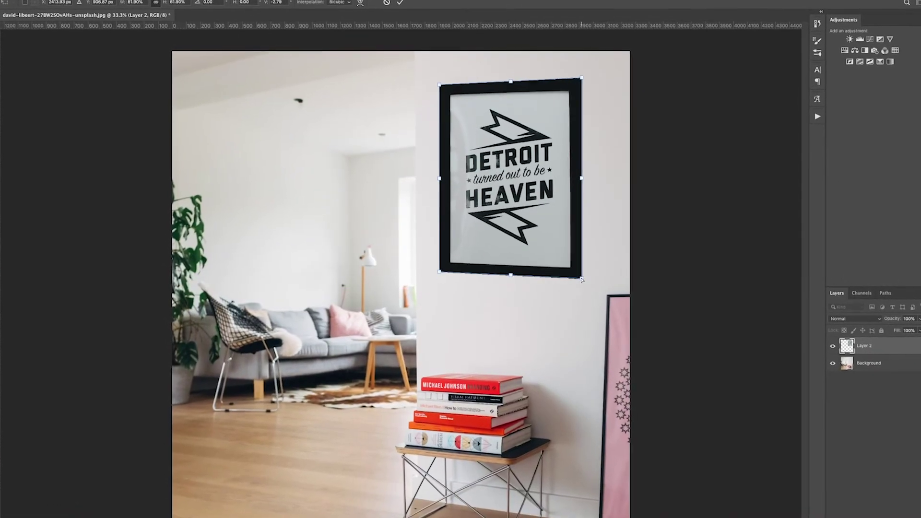
right_click(575, 266)
left_click(619, 298)
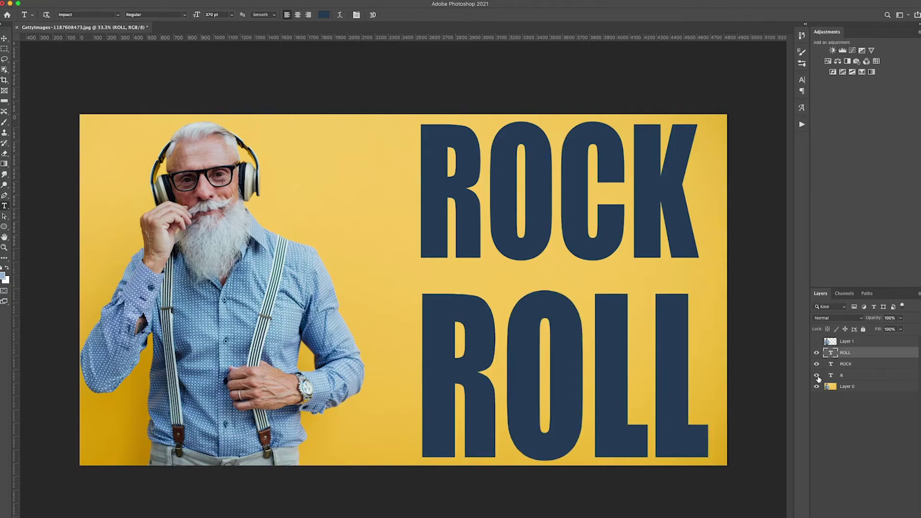
left_click(817, 375)
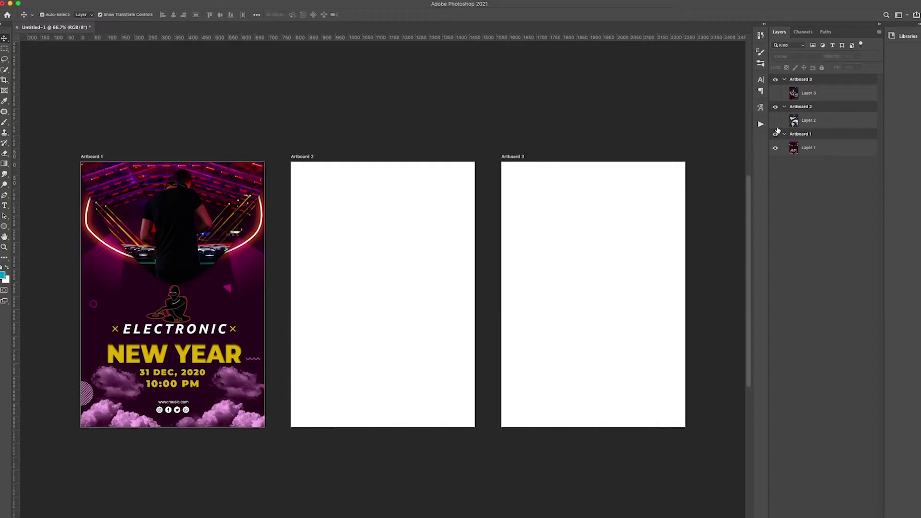
- Make Layer 2 and Layer 3 visible to show the Street Racing and Neo Fit posters
left_click(775, 120)
left_click(775, 93)
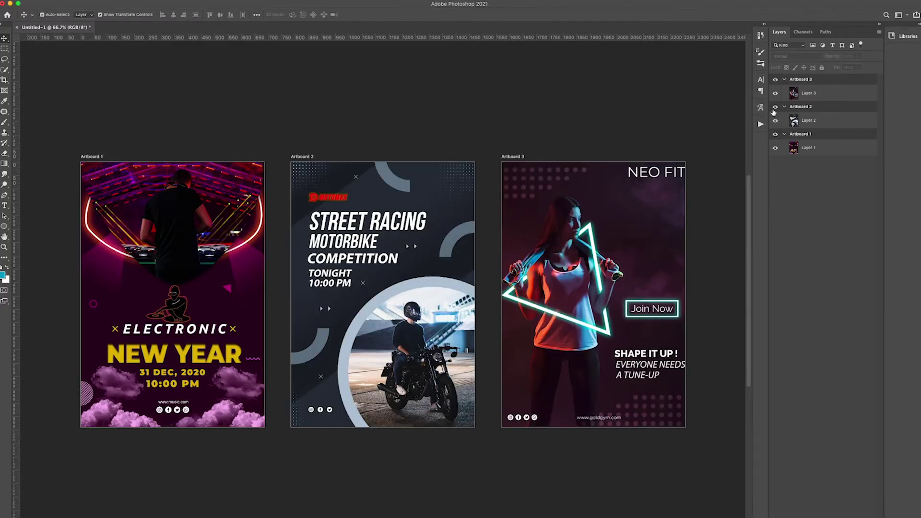